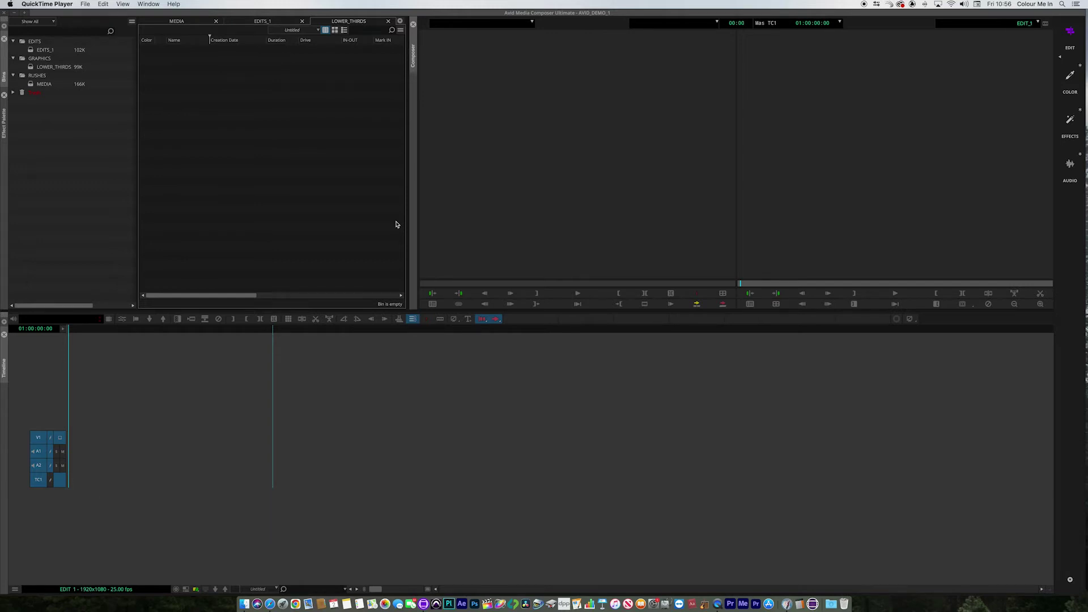
Open the import Source Browser for the LOWER_THIRDS bin, enlarge it and look at the available video drives.
right_click(270, 158)
mouse_move(283, 169)
left_click(337, 169)
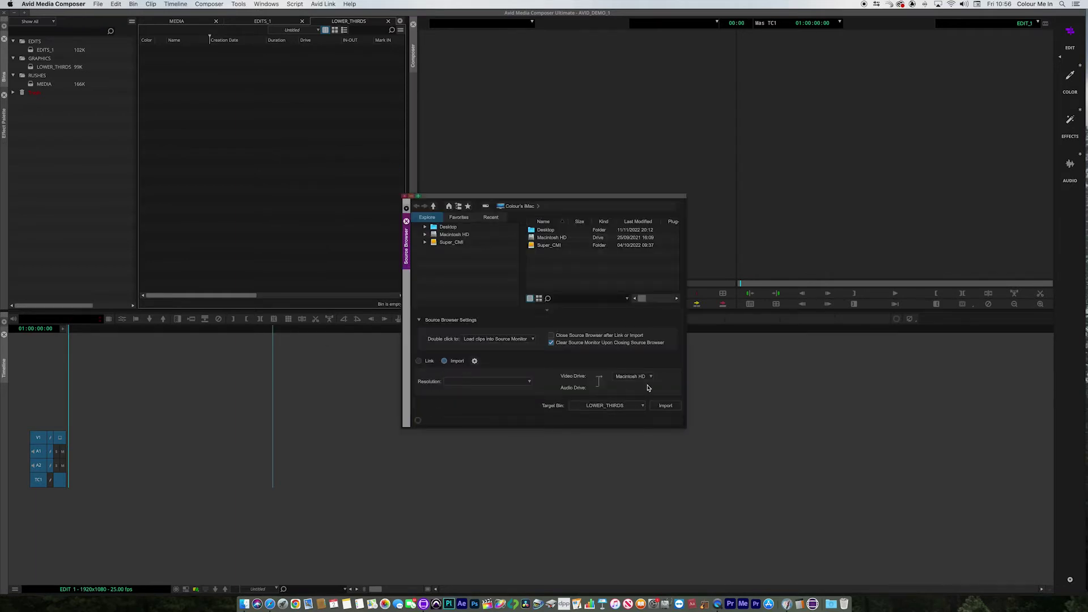
left_click_drag(684, 424, 802, 437)
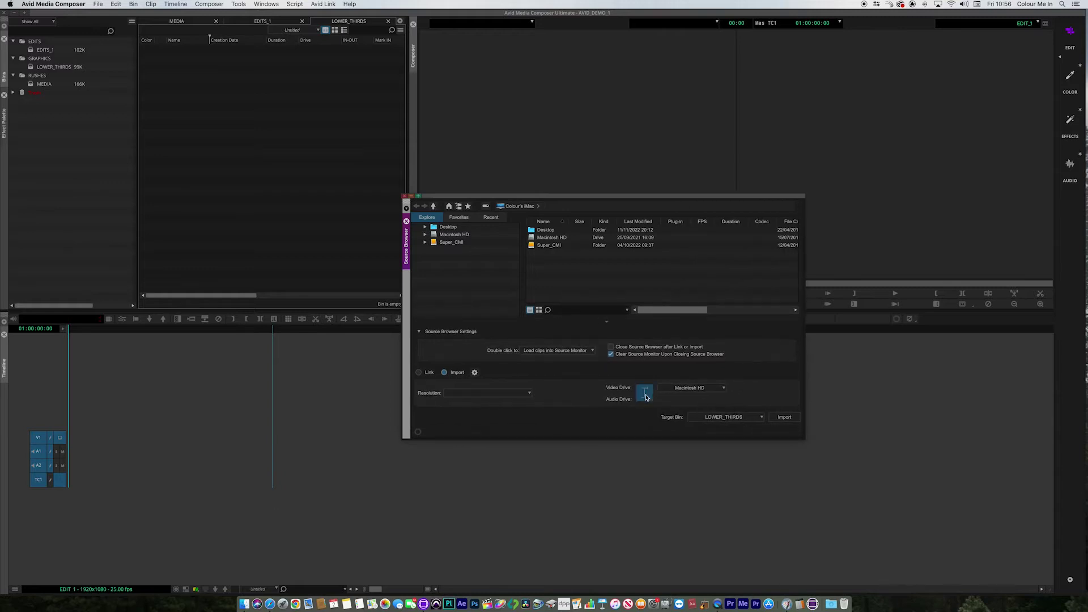
left_click(722, 390)
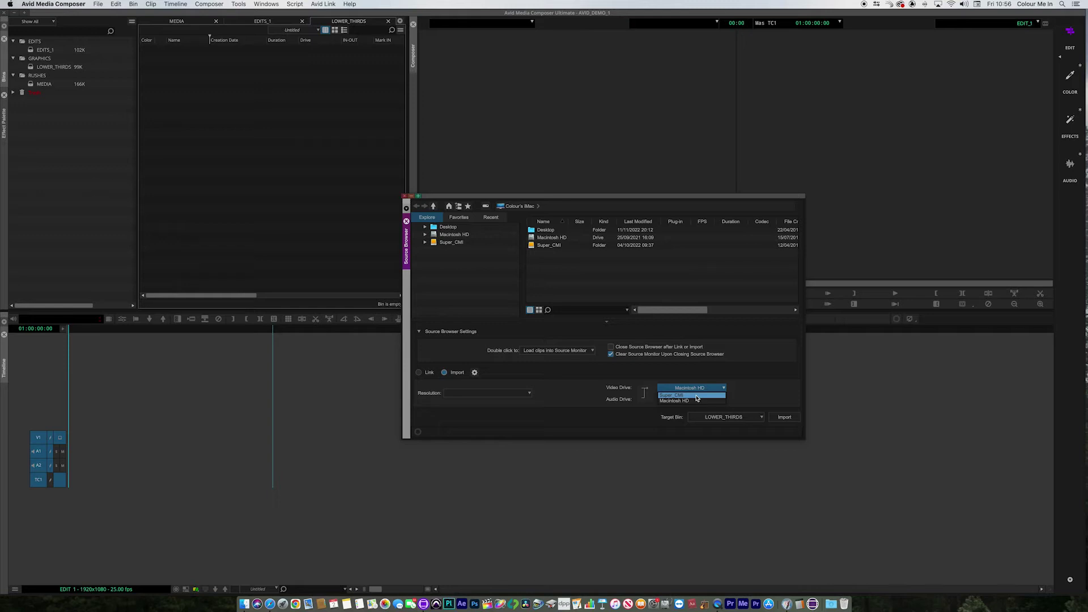
left_click(747, 391)
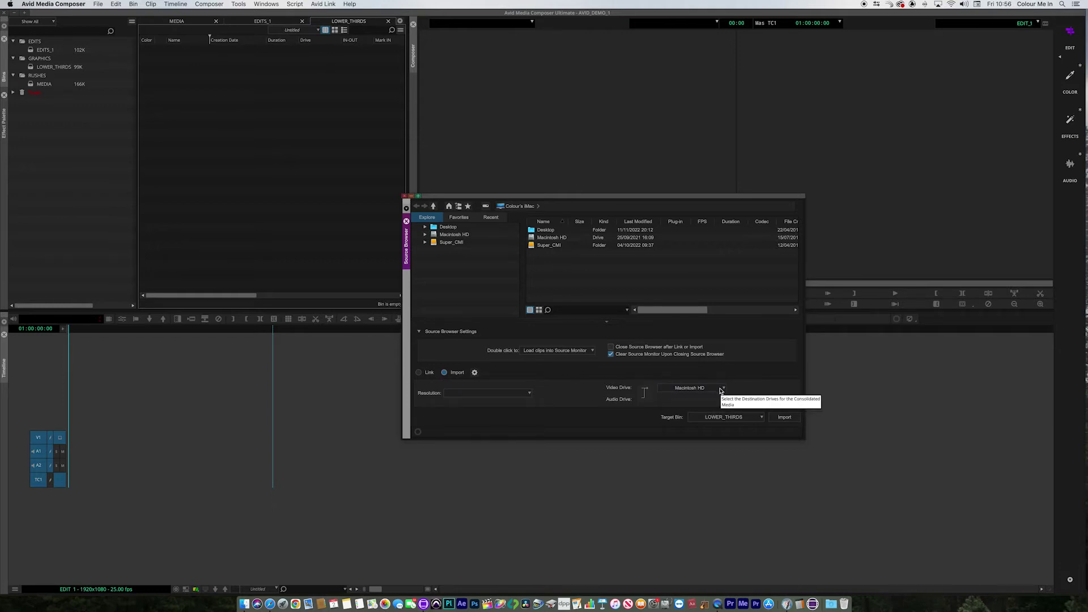
left_click(720, 391)
left_click(722, 391)
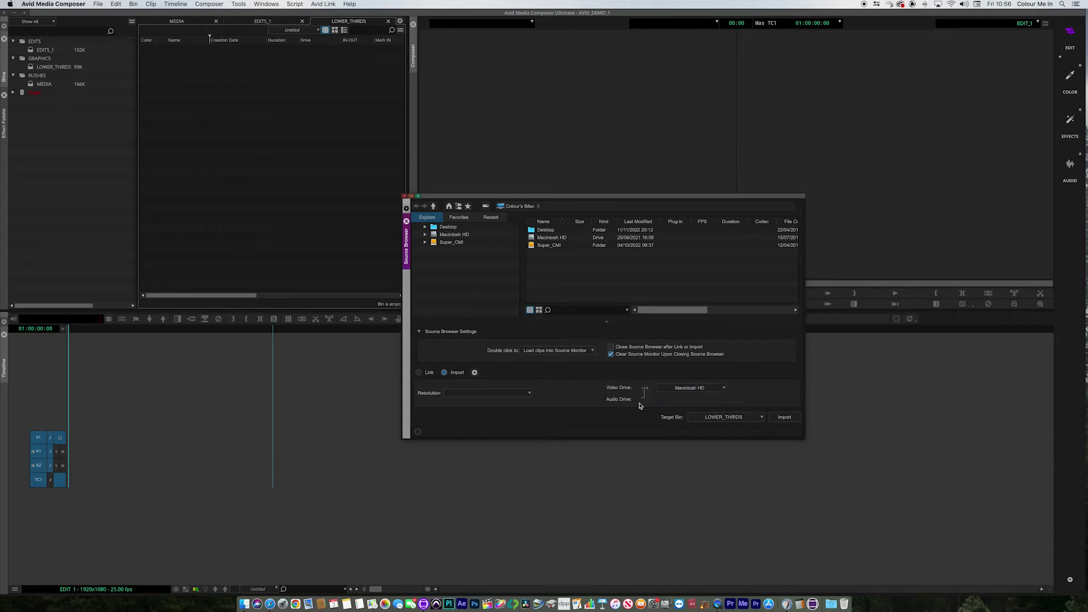
Look through the import resolution options, recheck the destination drives, and close the Source Browser.
left_click(526, 395)
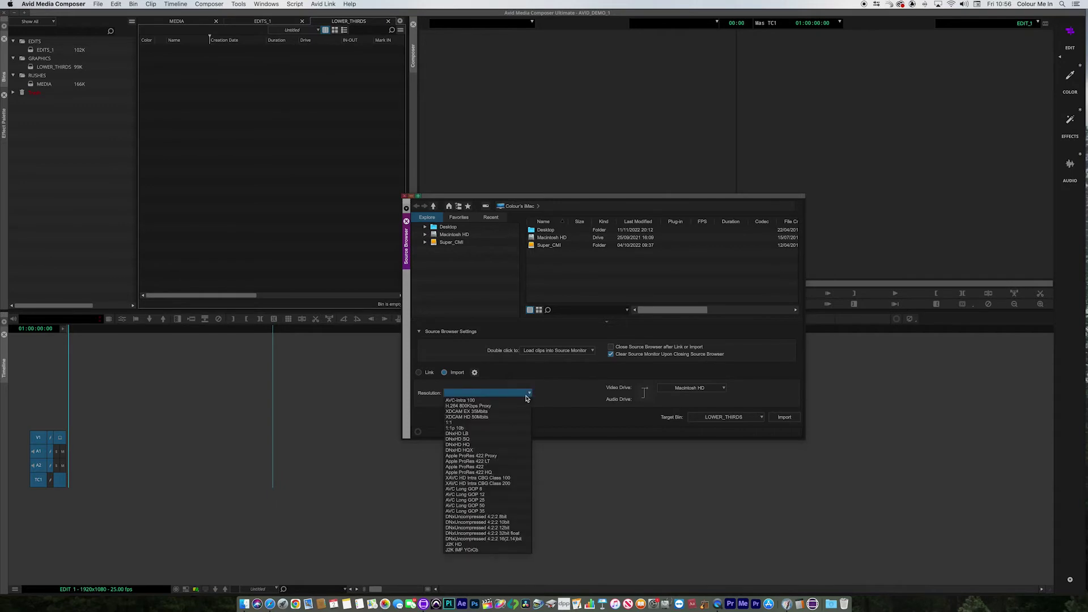
left_click(592, 392)
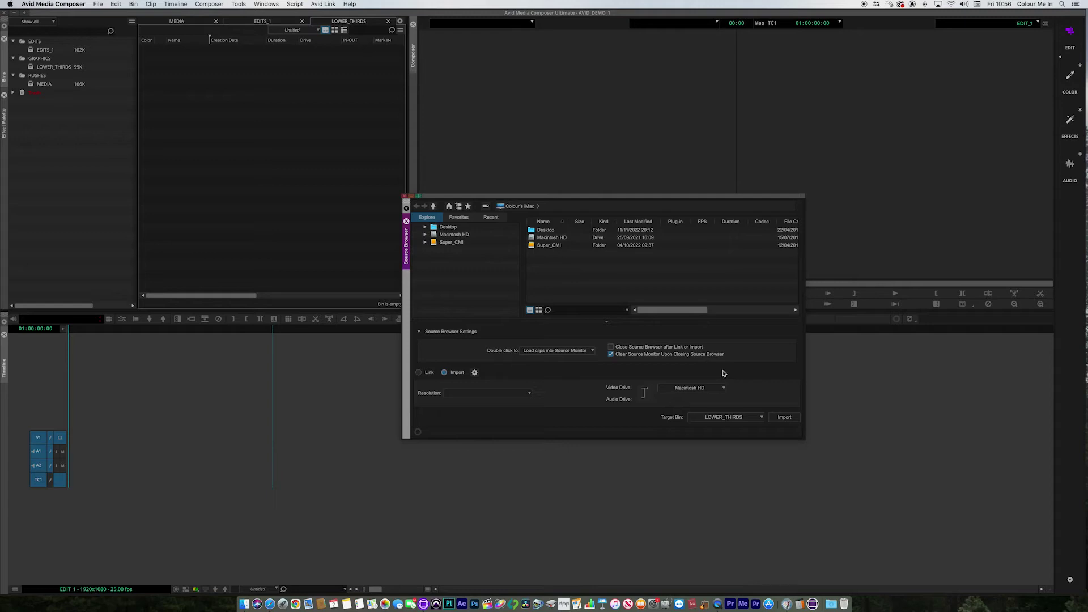
left_click(712, 390)
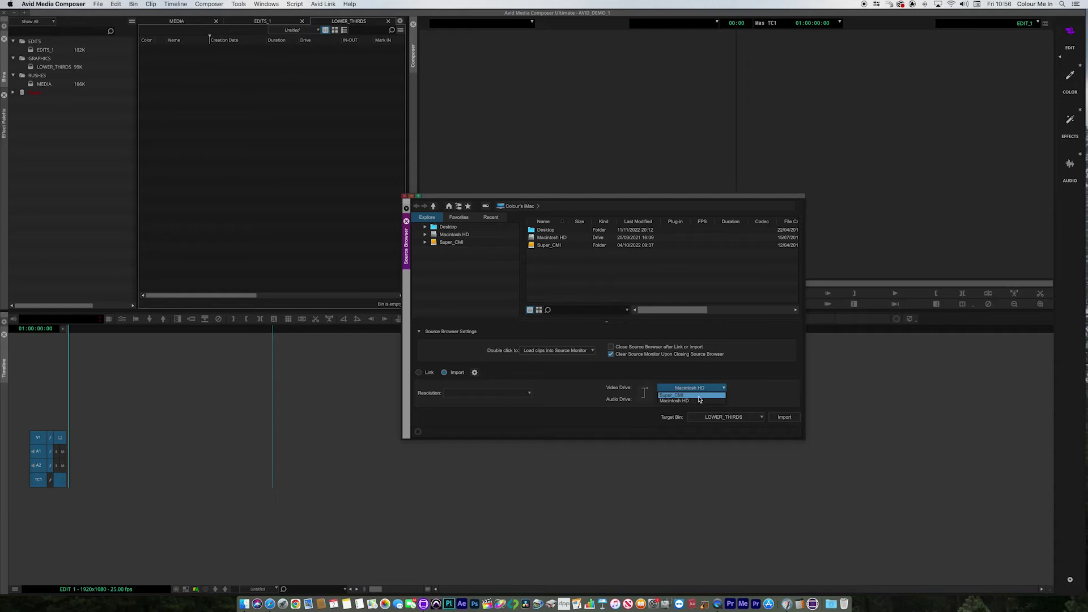
left_click(754, 398)
key("super+w")
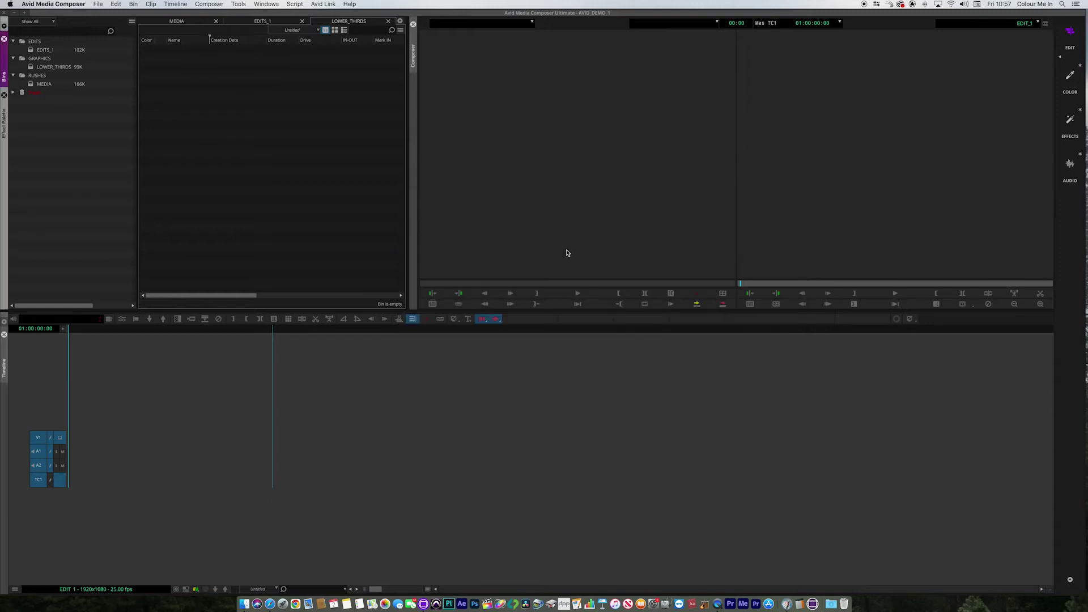
Open the project's Media Creation settings from an enlarged Settings window.
left_click(97, 4)
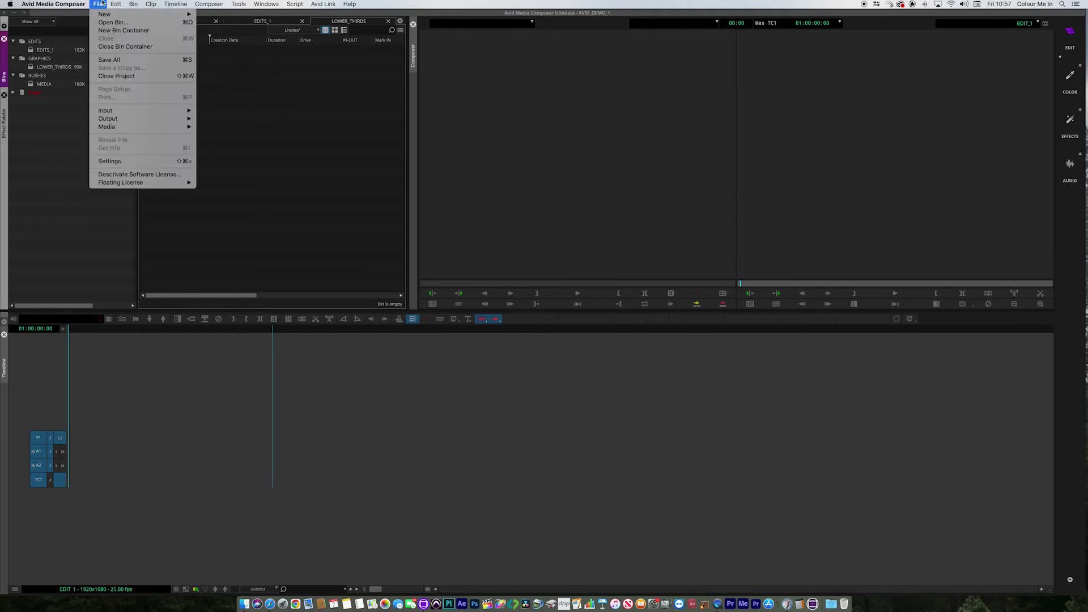
left_click(142, 162)
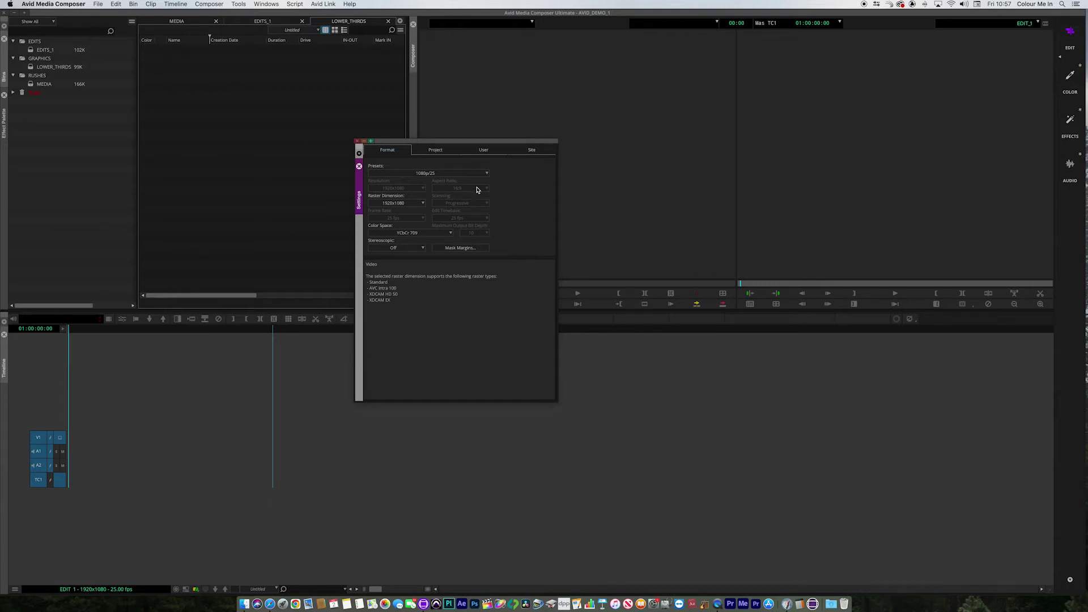
left_click_drag(445, 146, 445, 143)
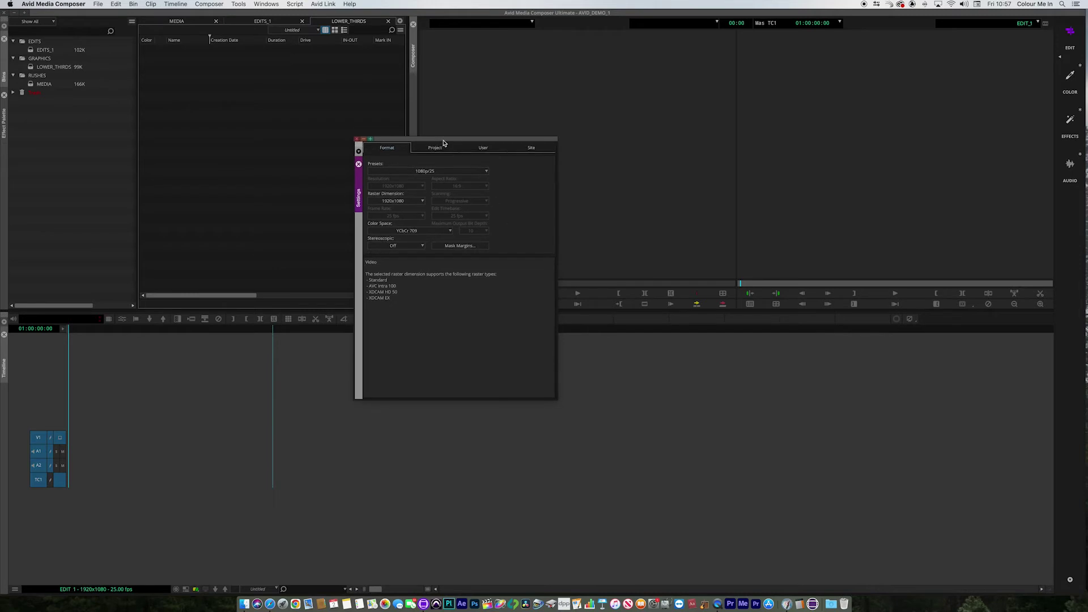
left_click_drag(555, 394, 687, 418)
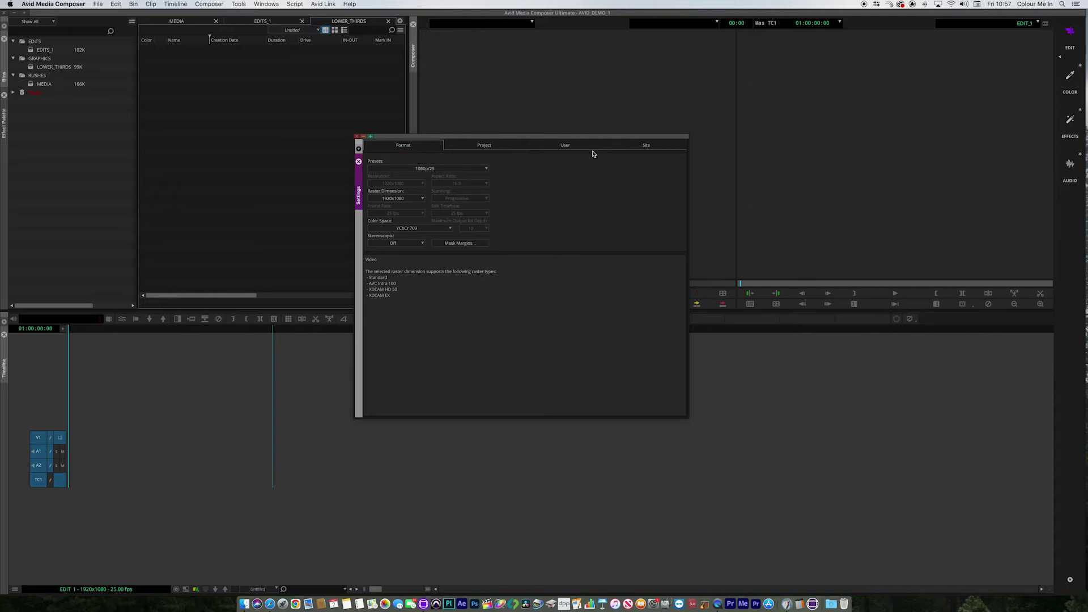
left_click(490, 148)
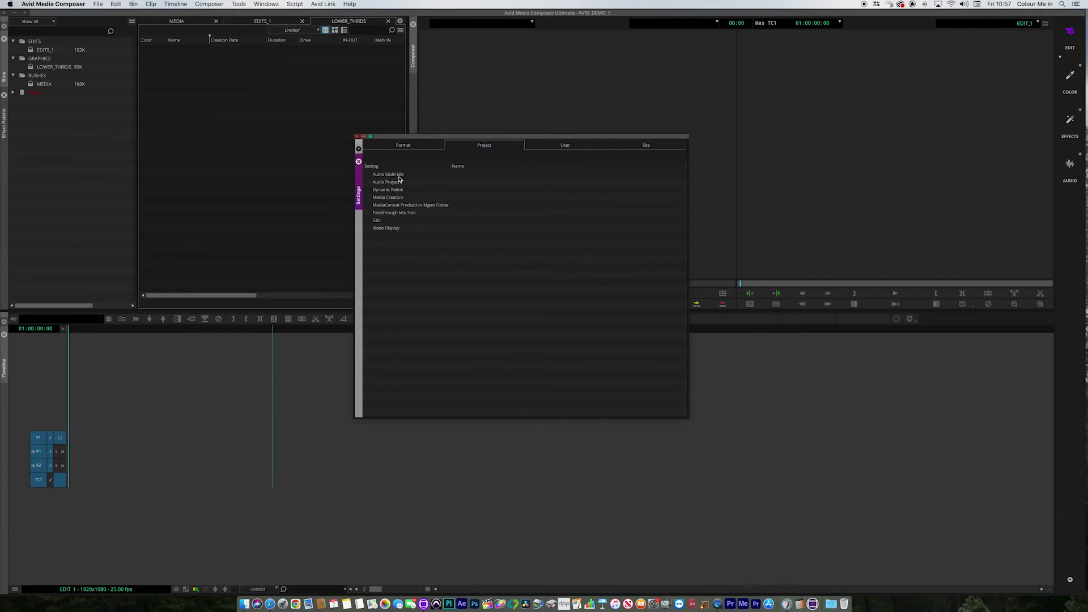
left_click(400, 198)
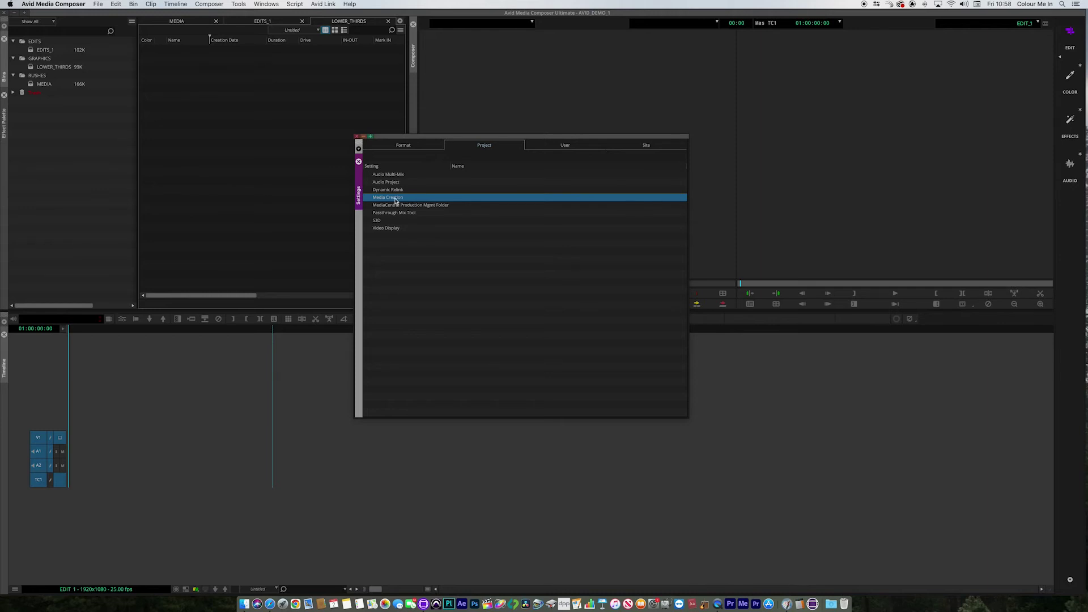
double_click(395, 201)
Look through the Capture, Titles, Import and Mixdown & Transcode categories of the Media Creation settings.
left_click(426, 196)
left_click(464, 196)
left_click(429, 196)
left_click(451, 196)
left_click(466, 196)
left_click(493, 196)
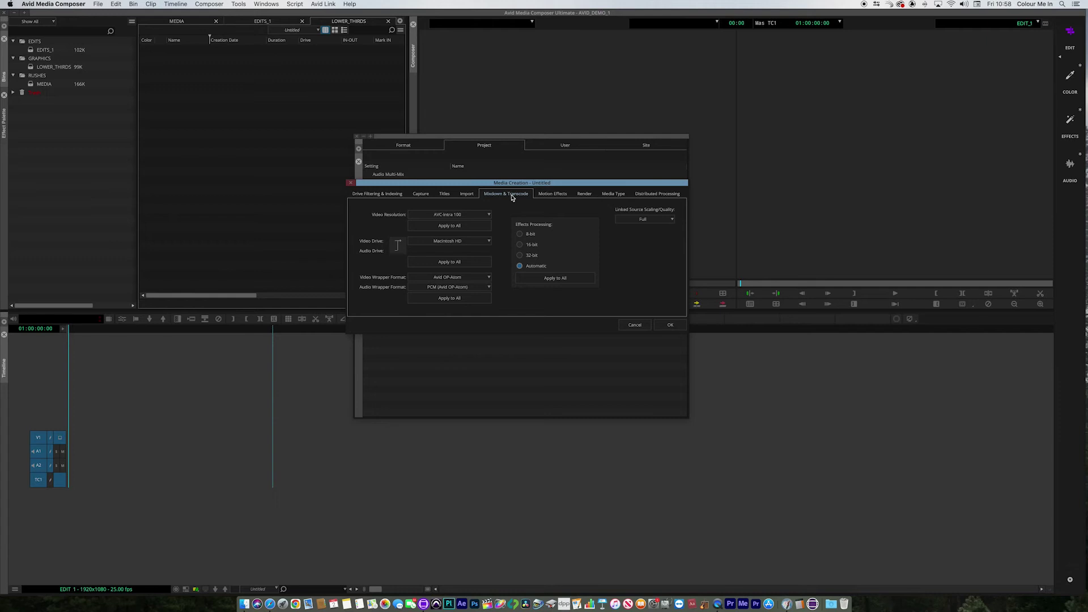
Set the Import video resolution to DNxHD HQ and the video drive to Super_CMI, applying both to all media creation categories.
left_click(467, 196)
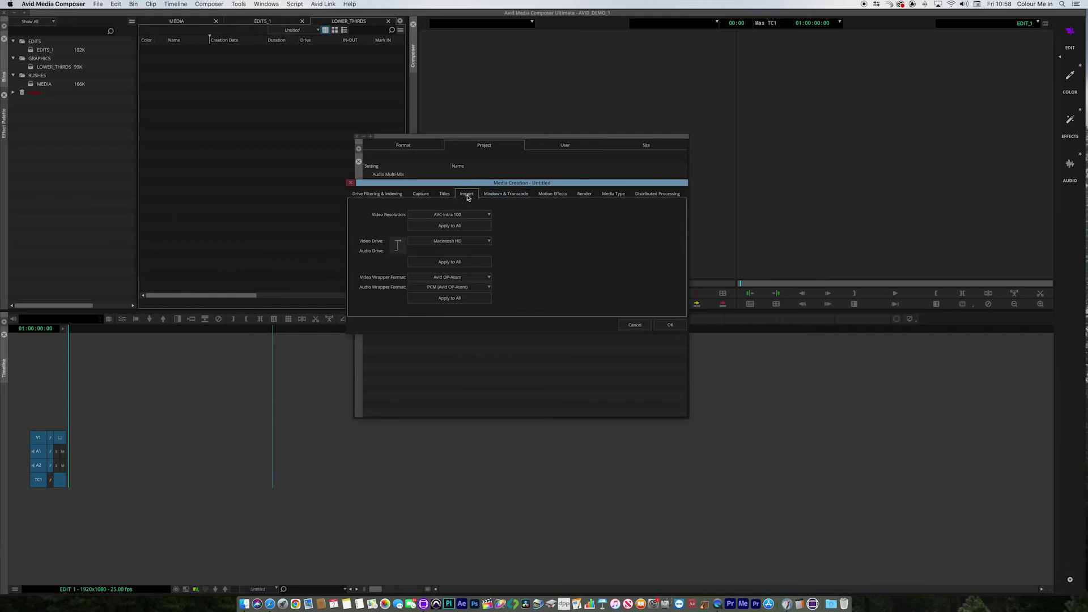
left_click(468, 227)
left_click(475, 216)
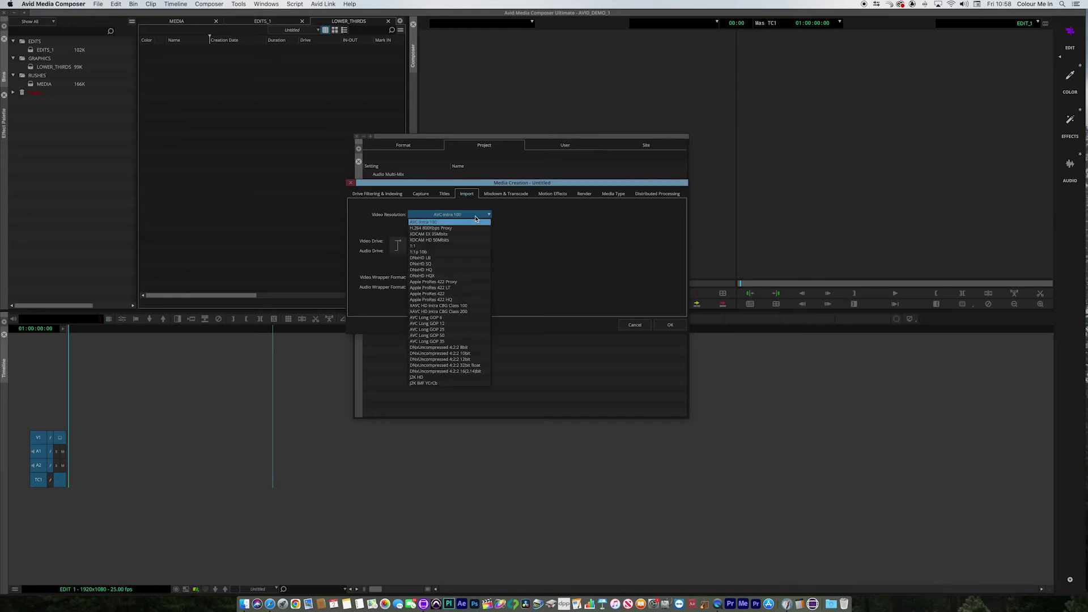
left_click(459, 271)
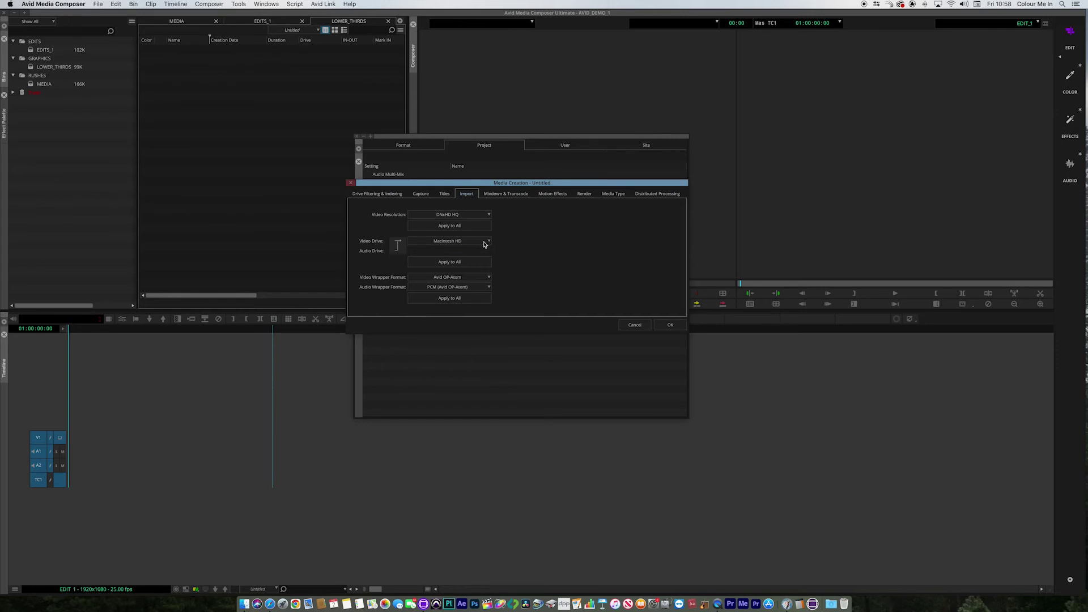
left_click(472, 243)
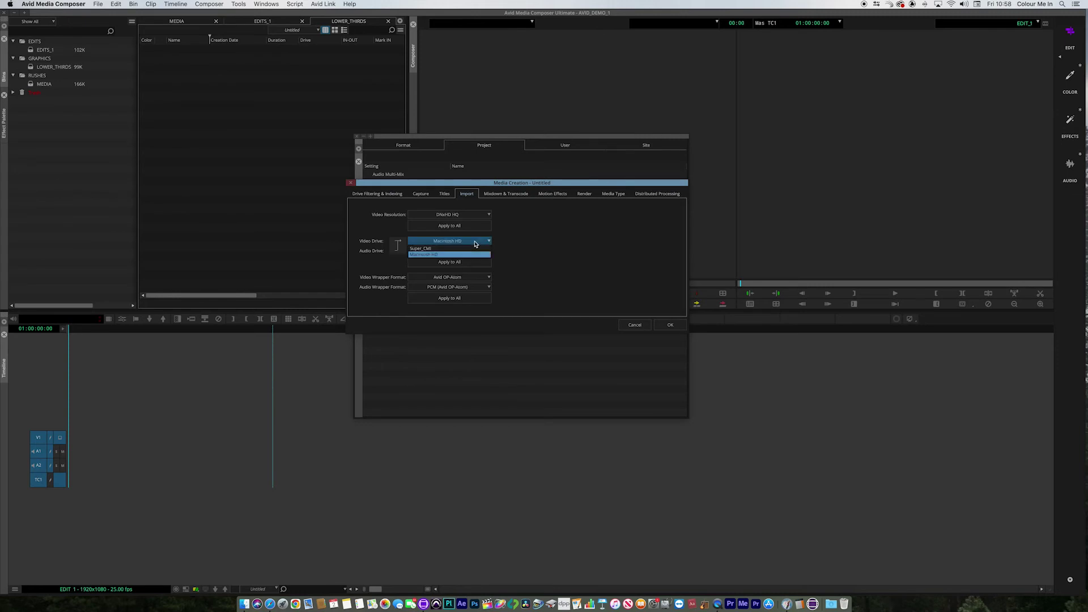
left_click(442, 249)
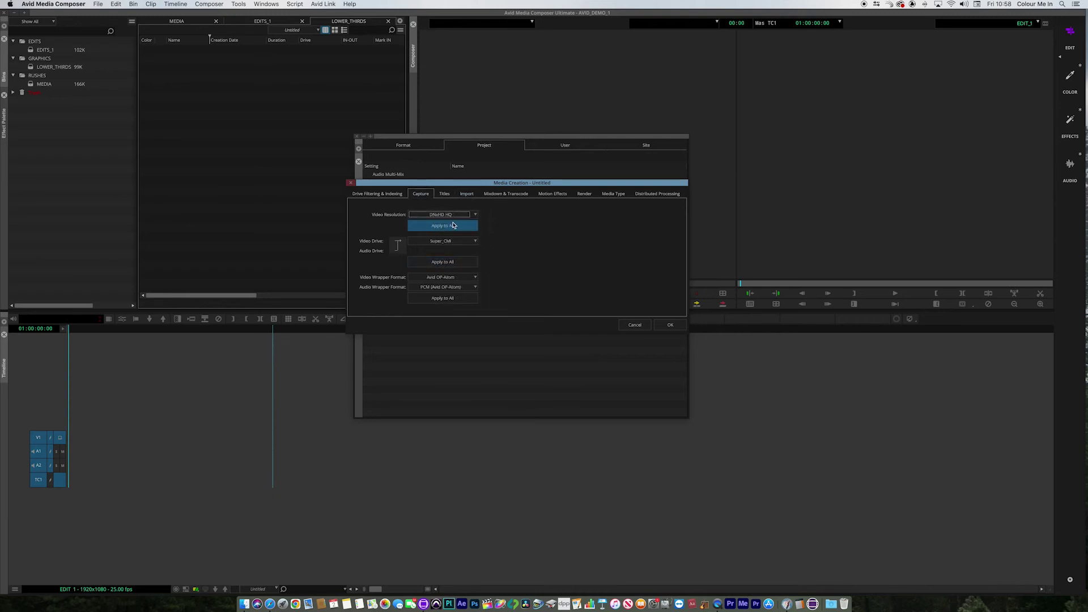
left_click(453, 225)
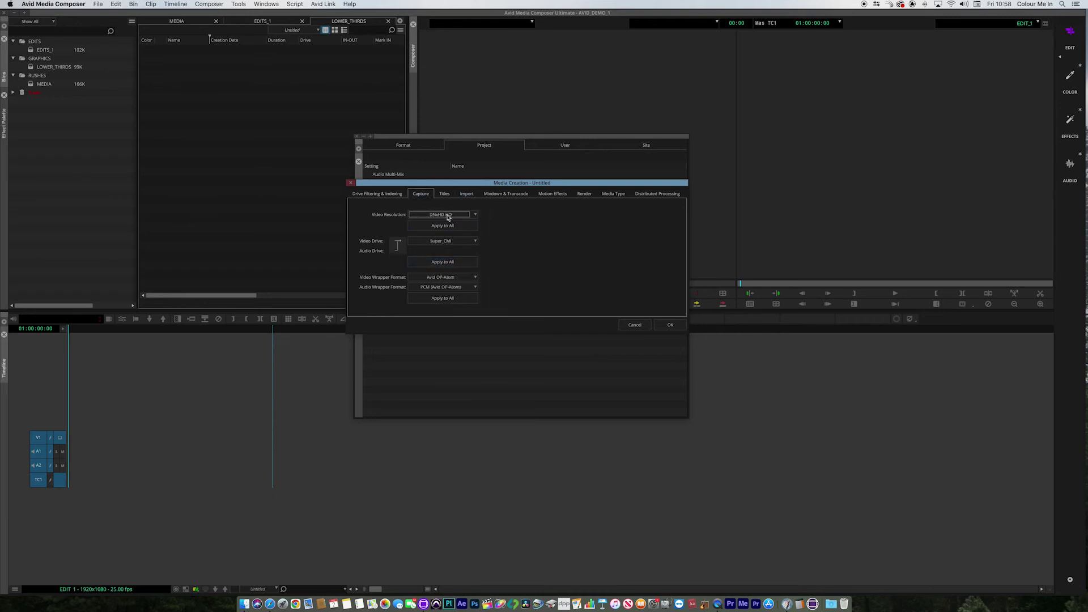
Check the resolution and drive in the Import, Mixdown & Transcode, Motion Effects, Render, Media Type and Titles categories.
left_click(469, 195)
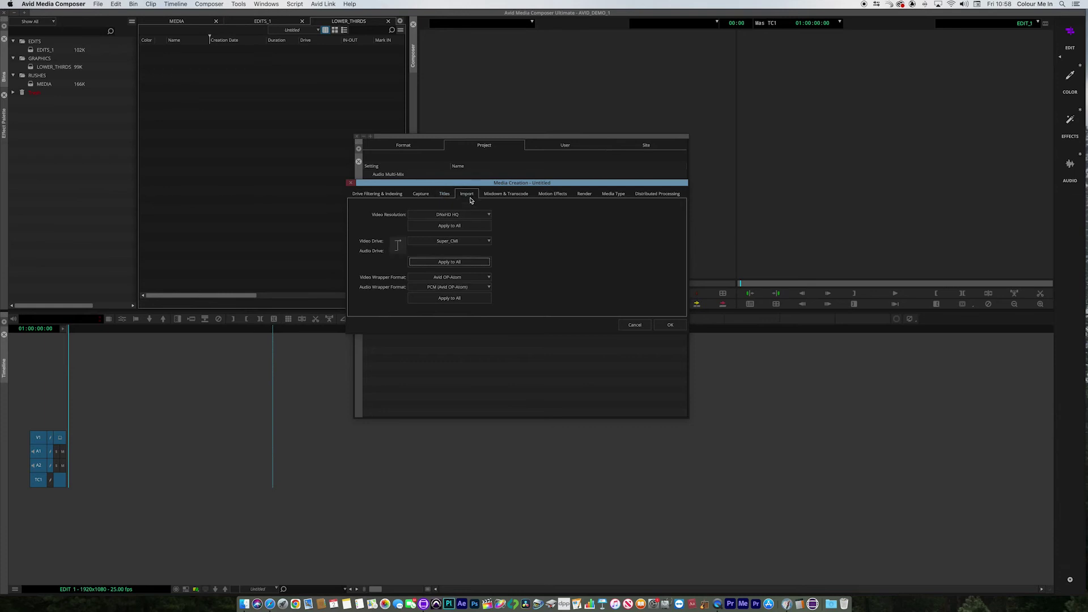
left_click(497, 195)
left_click(564, 194)
left_click(589, 197)
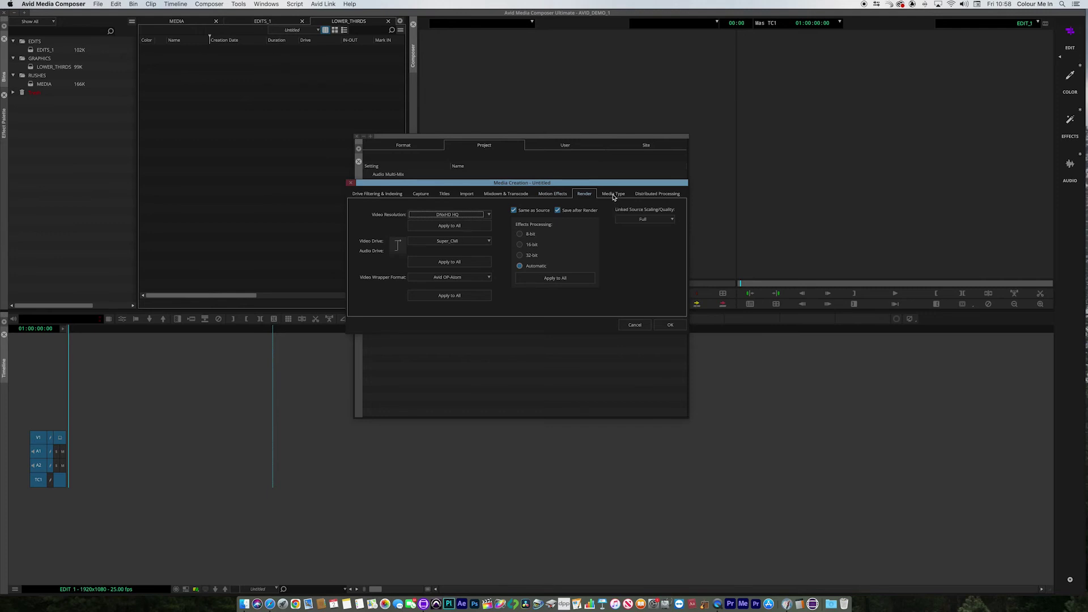
left_click(613, 197)
left_click(468, 198)
left_click(443, 196)
left_click(468, 196)
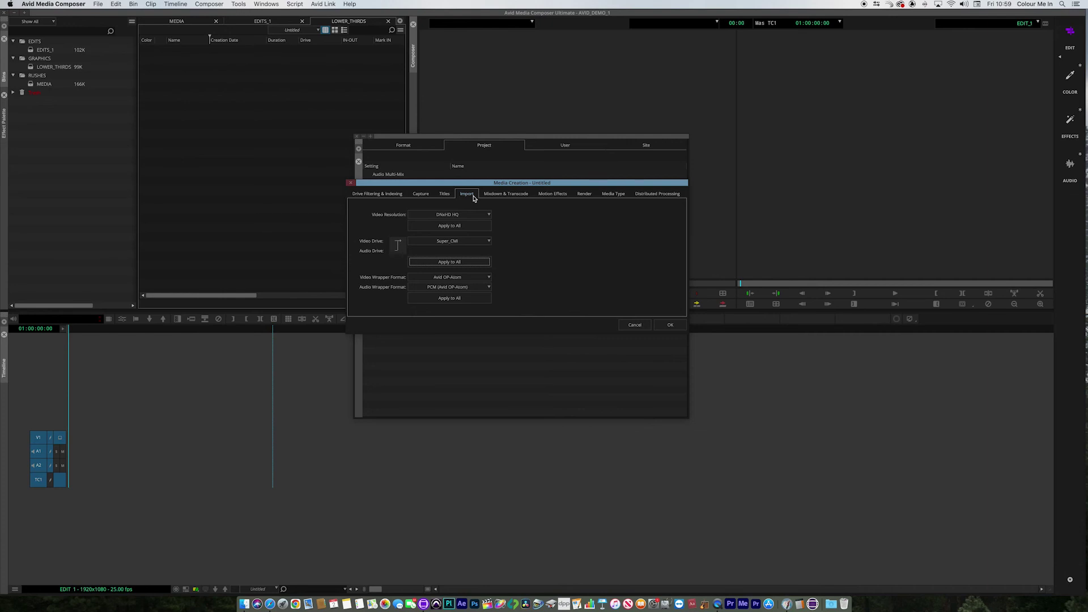
Discard the Media Creation changes and close the Settings window.
left_click(472, 242)
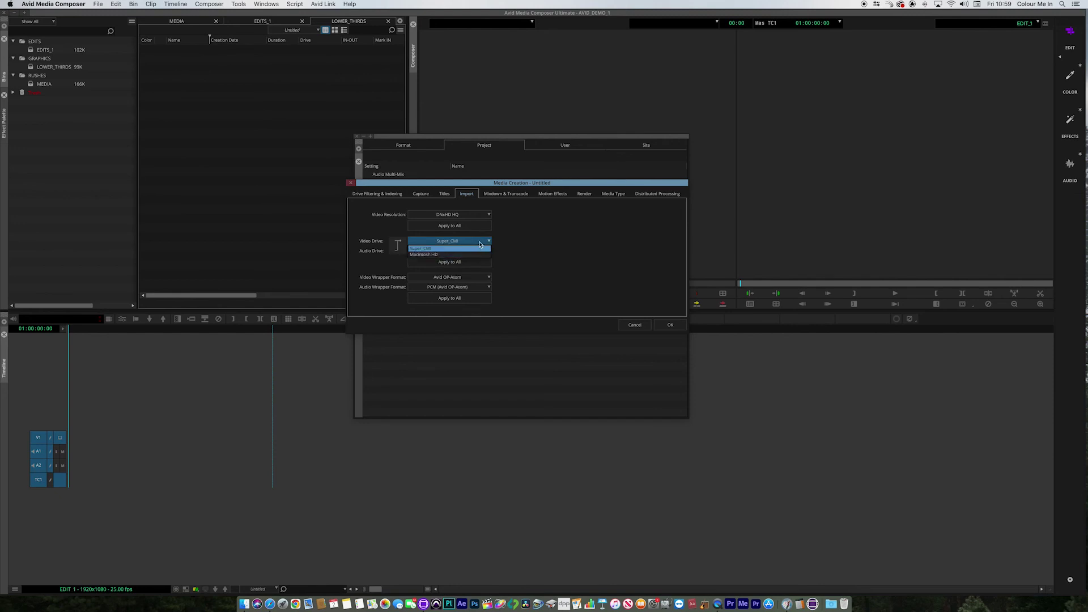
left_click(642, 327)
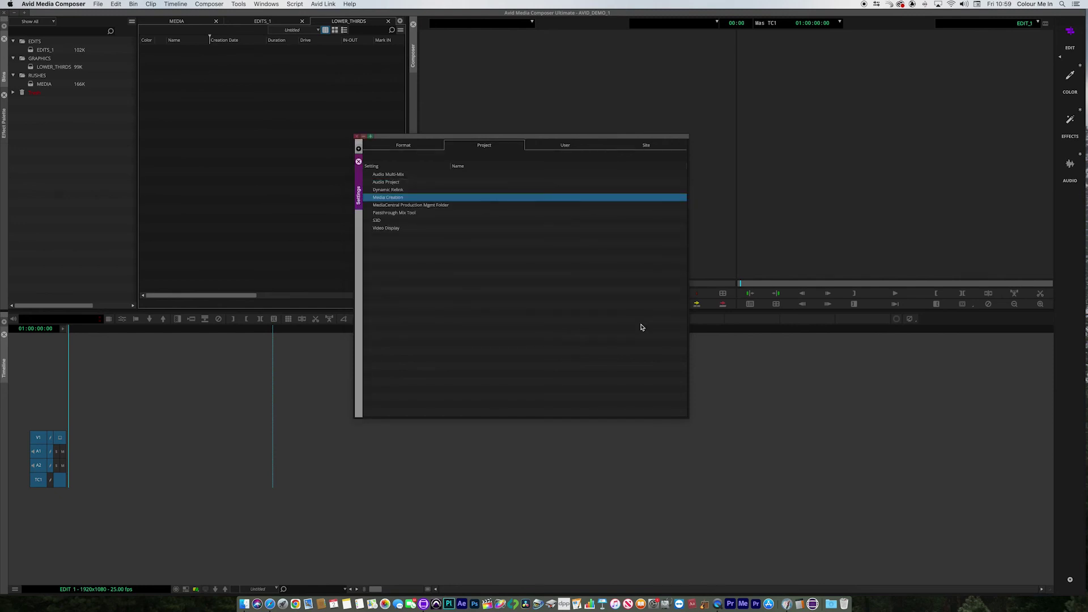
left_click(357, 137)
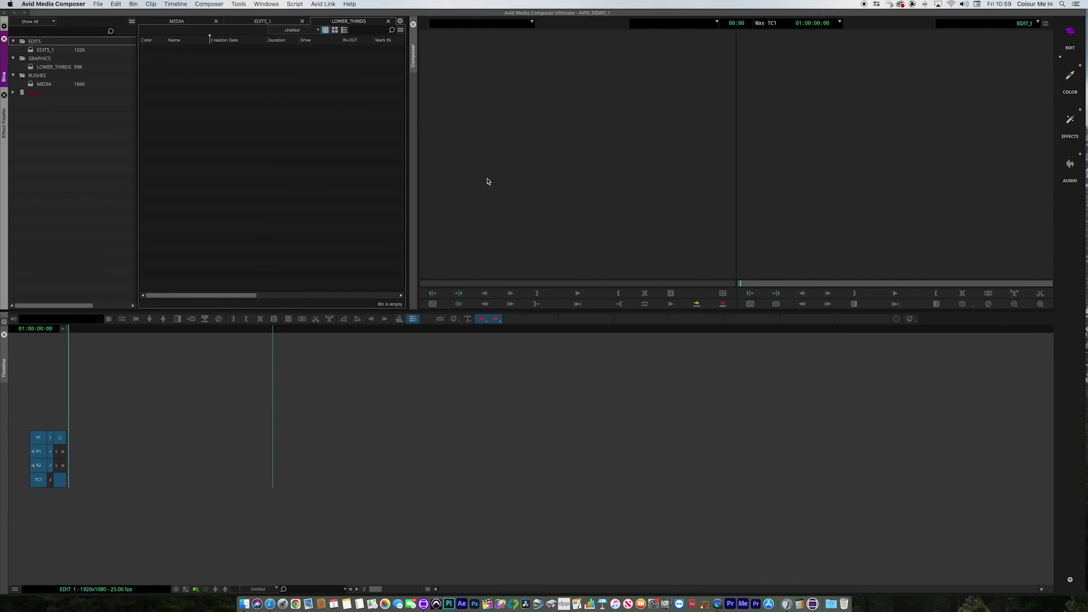
Open the project's Media Creation settings again and set the Import video resolution to DNxHD HQ.
left_click(98, 4)
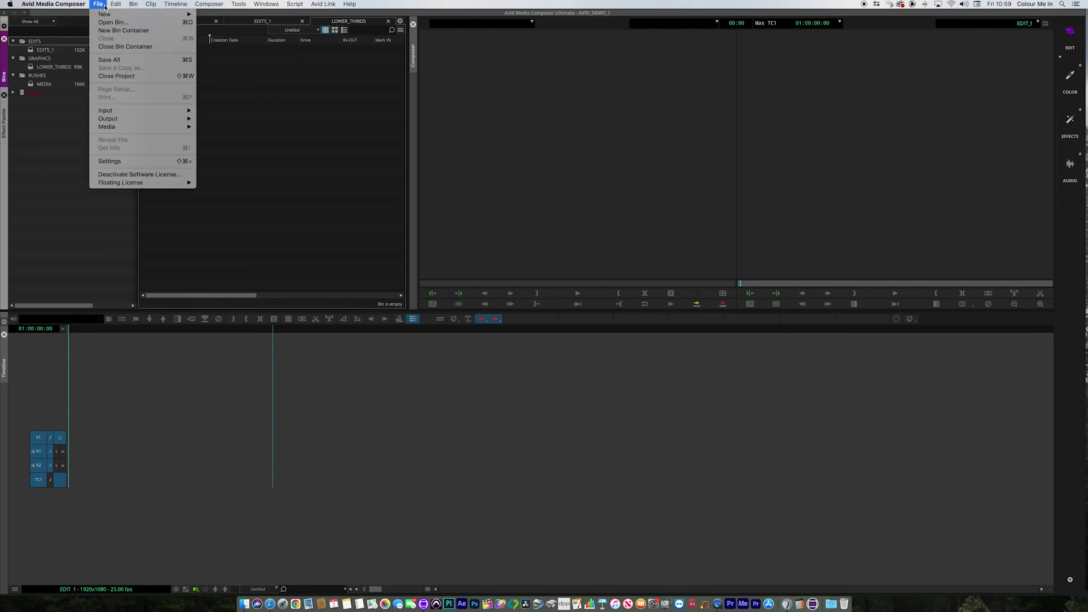
left_click(127, 162)
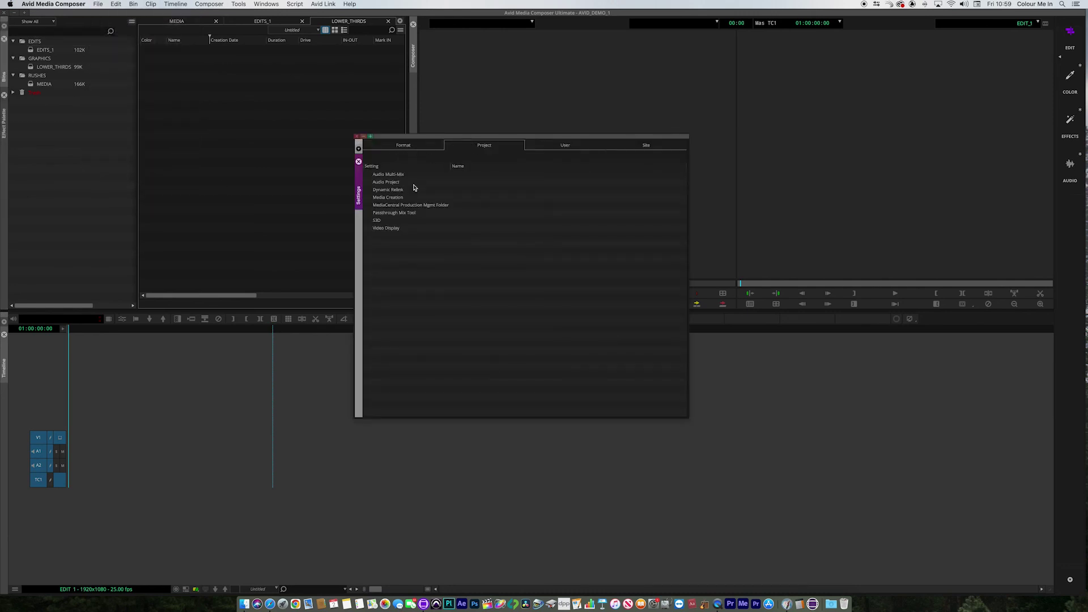
double_click(394, 198)
left_click(464, 195)
left_click(462, 215)
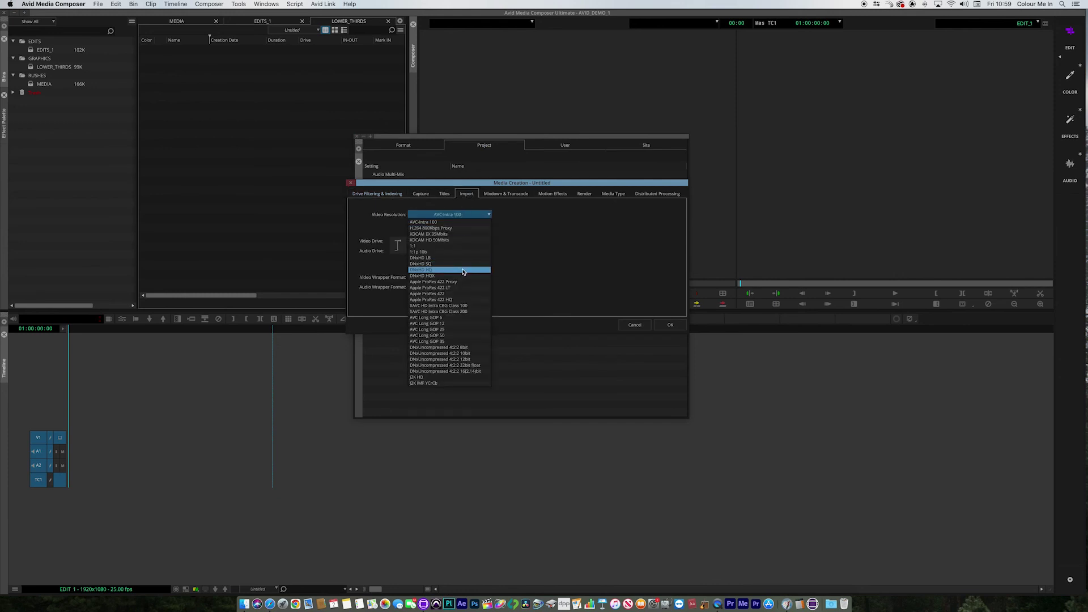
left_click(463, 271)
Set the Import video drive to Super_CMI, apply resolution and drive to all categories, and save and close the settings.
left_click(464, 242)
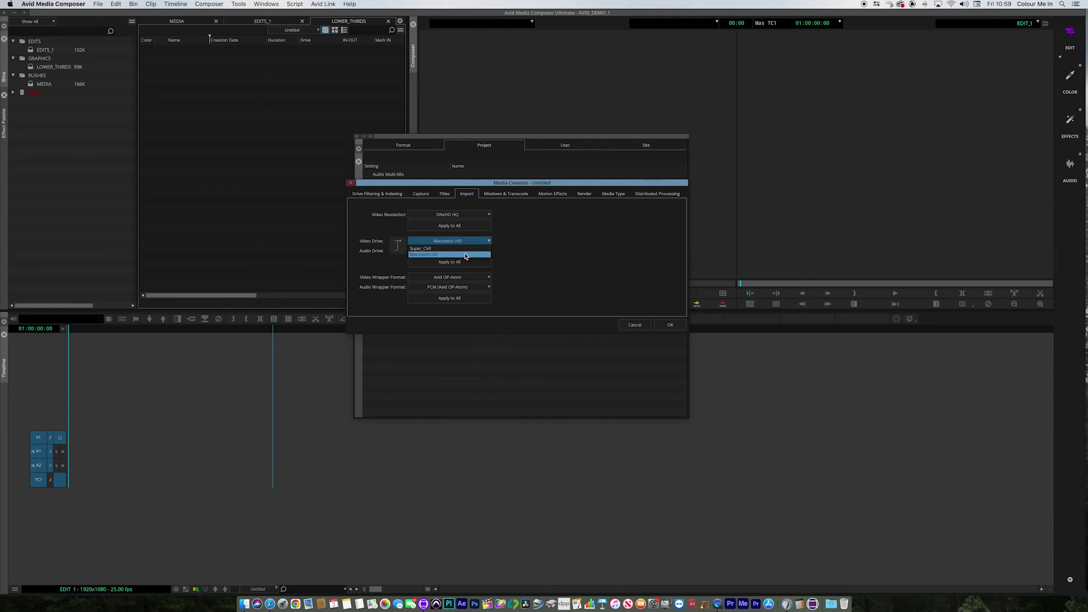
left_click(465, 251)
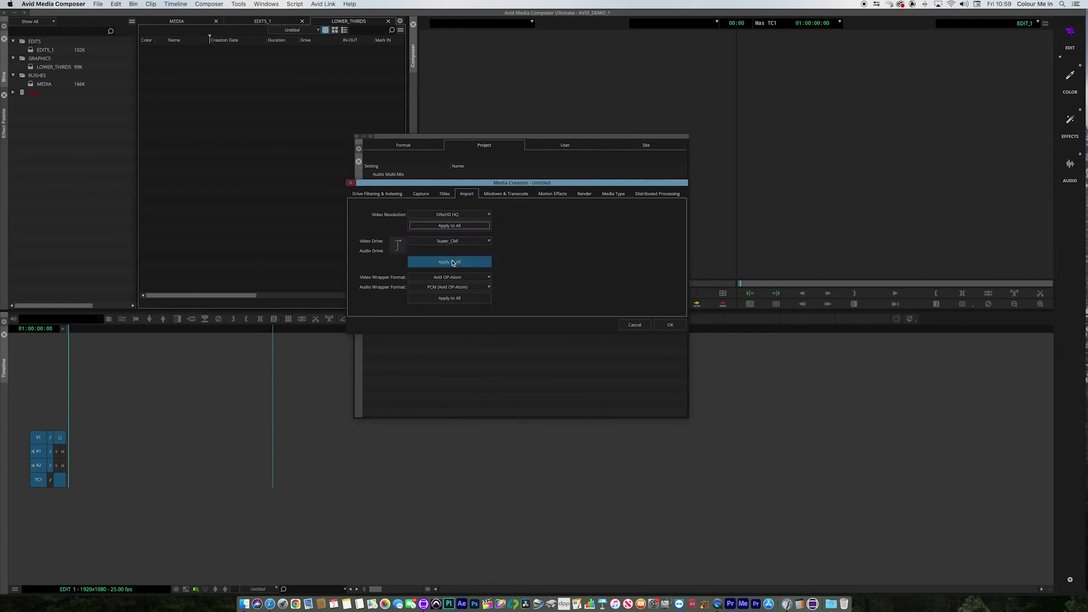
left_click(670, 324)
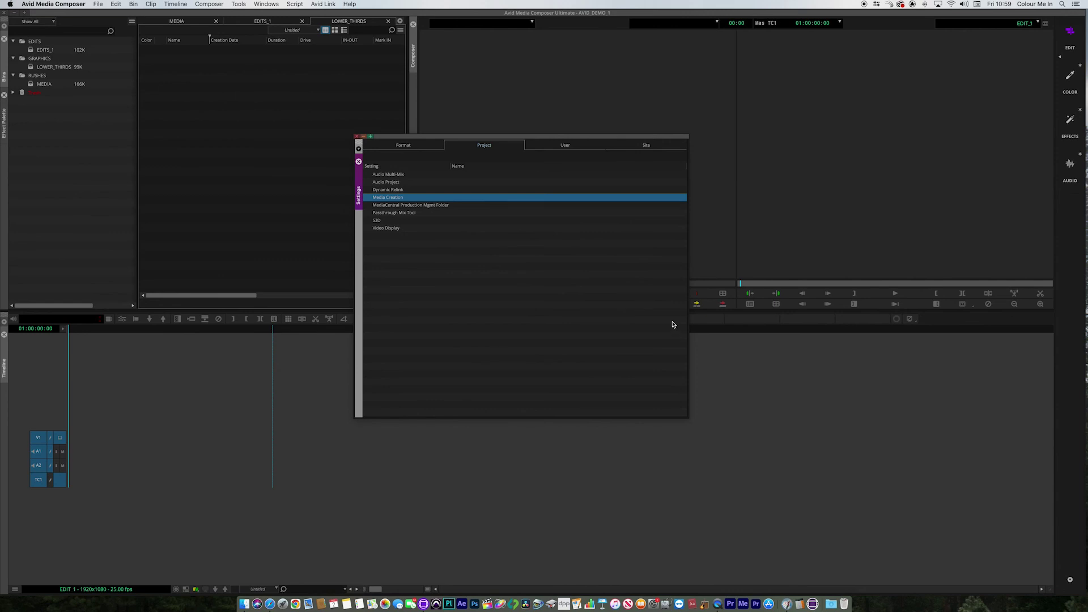
left_click(356, 136)
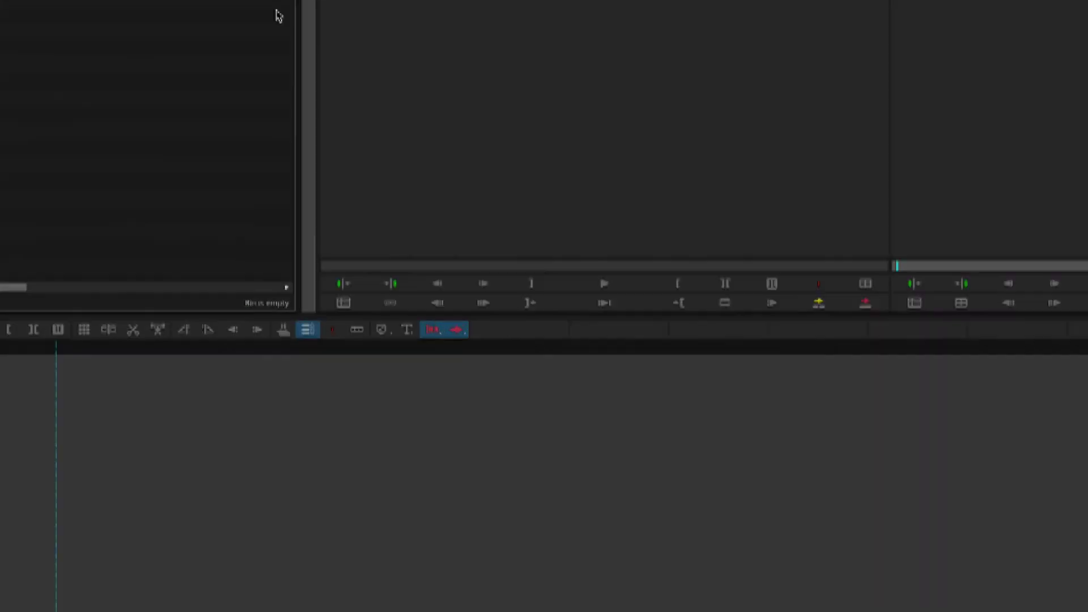